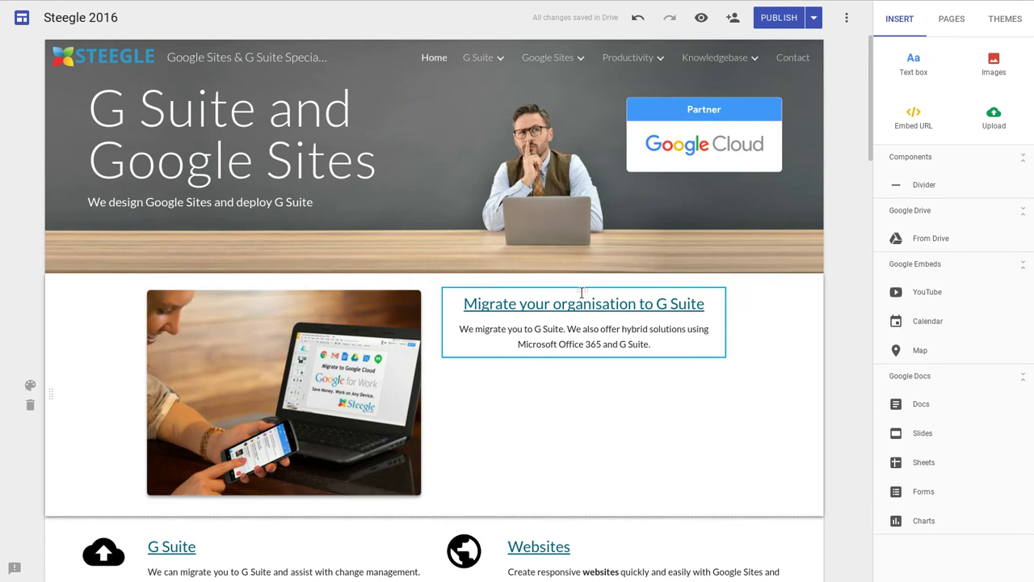
- Drop the 'Migrate your organisation to G Suite' text under the laptop image so both move together
drag(581, 288, 383, 483)
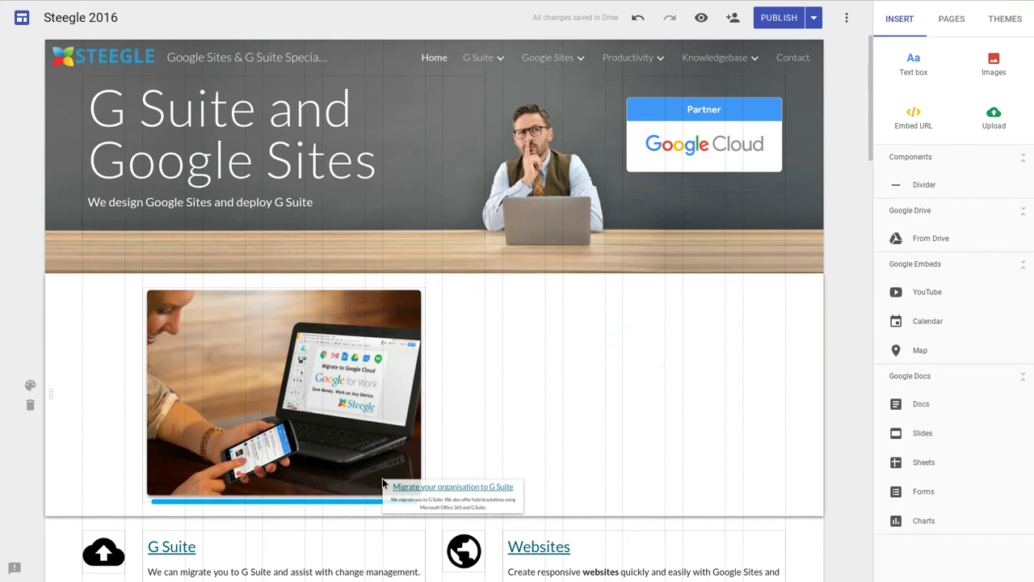
drag(383, 483, 379, 481)
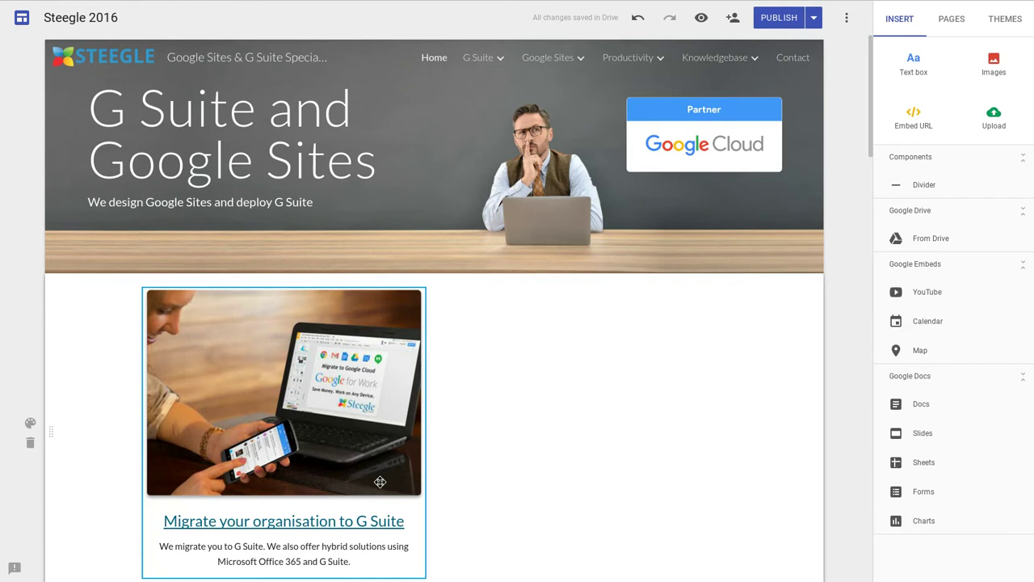
mouse_move(266, 316)
mouse_down()
mouse_move(234, 316)
mouse_move(275, 320)
mouse_up()
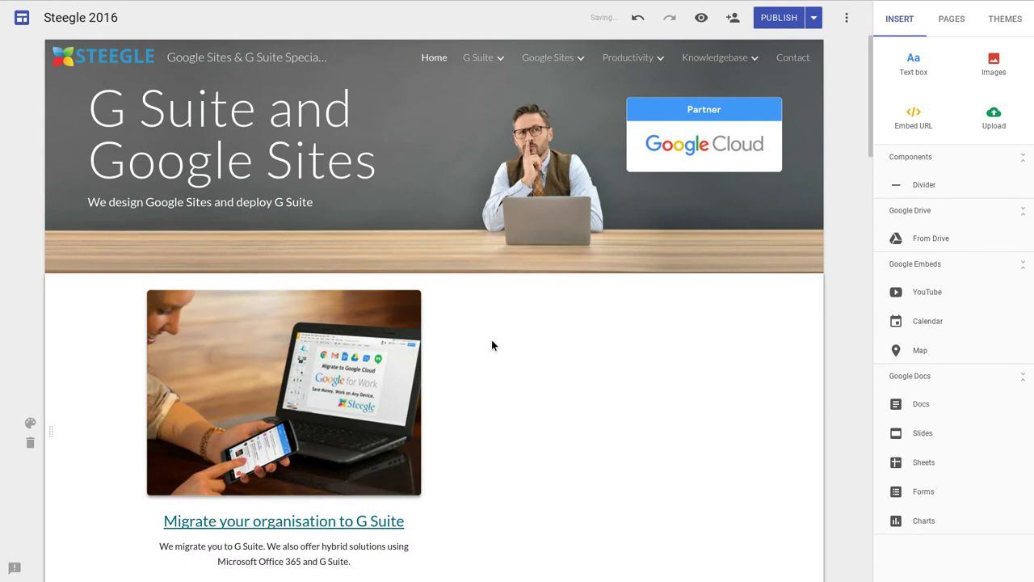
- Insert the responsive-websites-intranets.png image from Drive into the empty right column
double_click(579, 326)
click(576, 287)
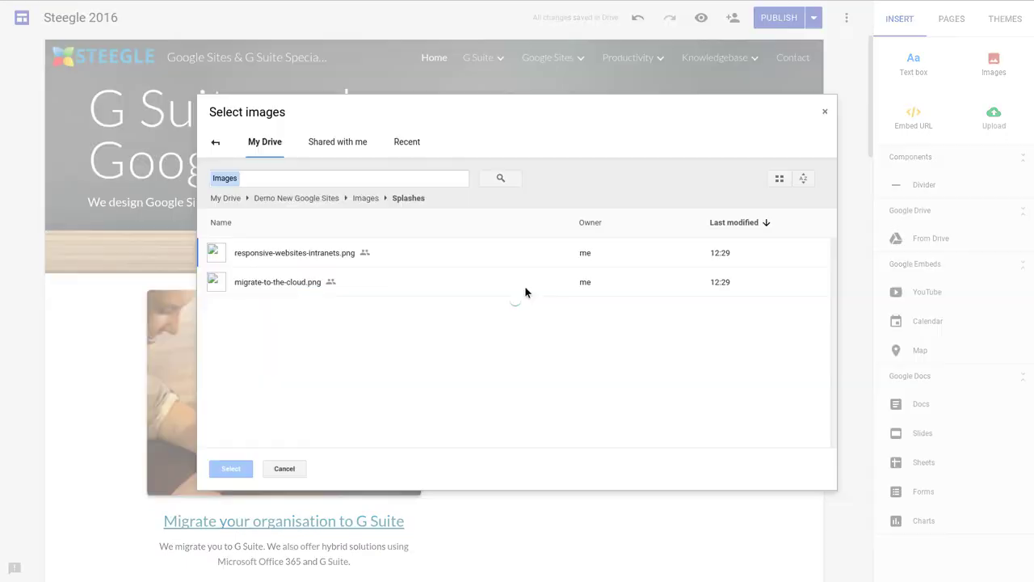
click(281, 252)
click(231, 468)
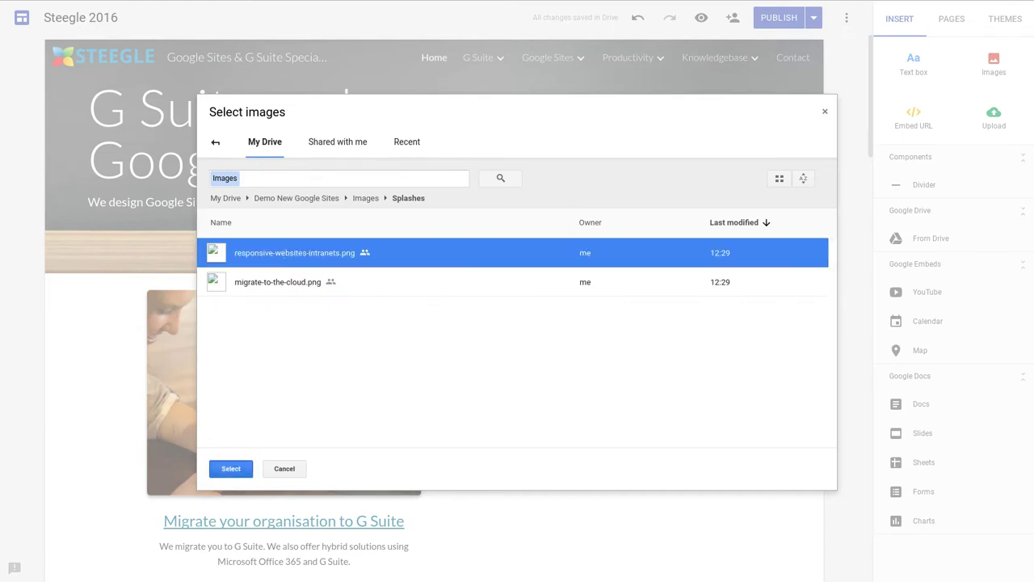
- Add a text box under it with the pasted Responsive Websites and Intranets heading and description
double_click(520, 525)
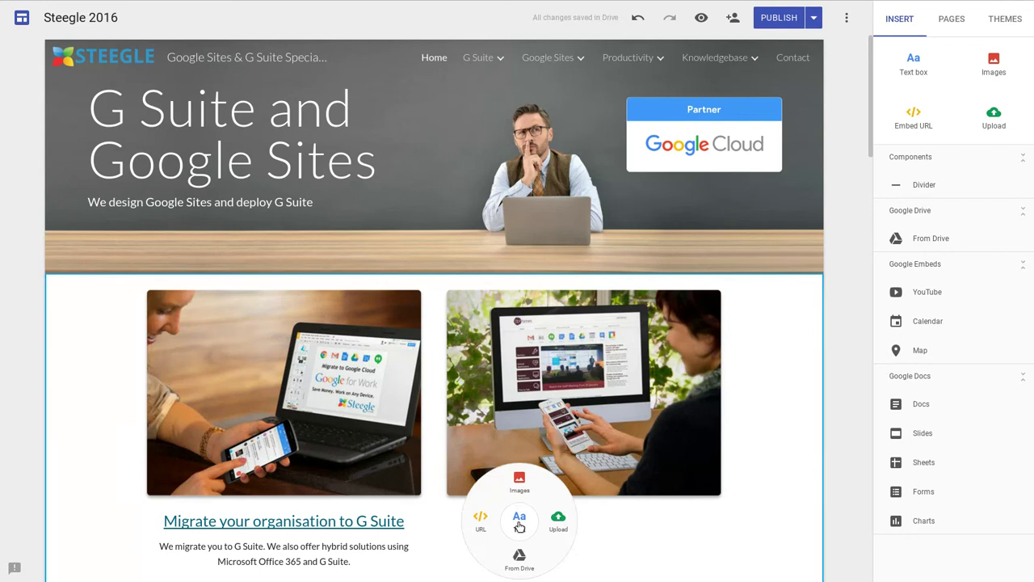
click(519, 525)
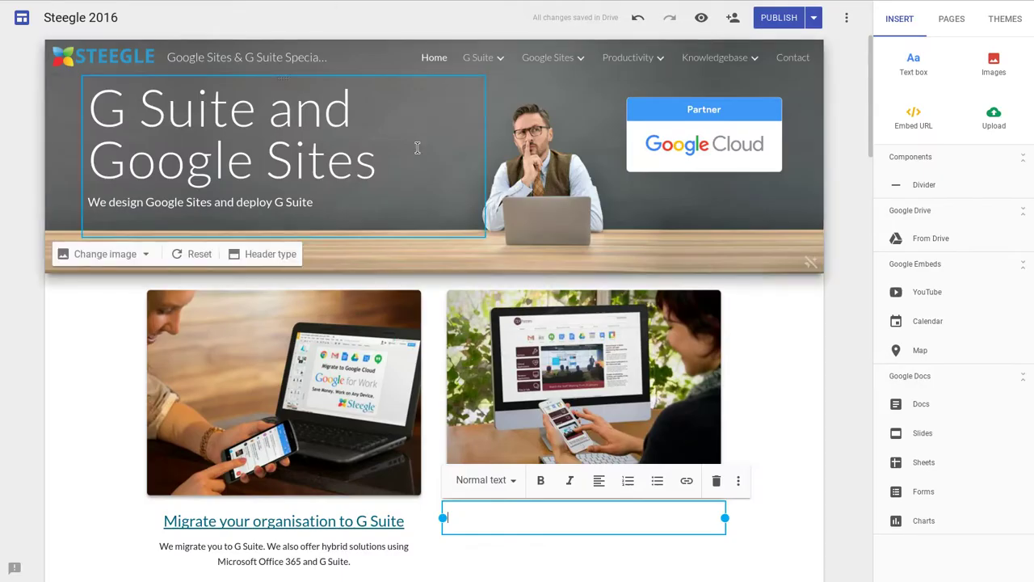
text(Responsive Websites and Intranets We design, build, and support responsive websites and intranets on the secure and cost free Google Sites.)
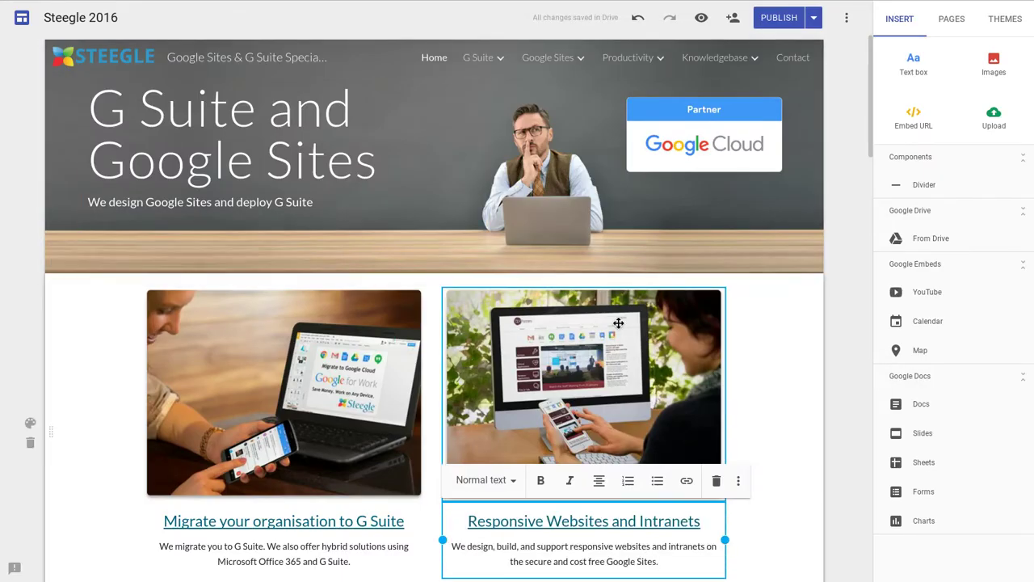
mouse_move(614, 315)
mouse_down()
mouse_move(633, 317)
mouse_move(606, 314)
mouse_up()
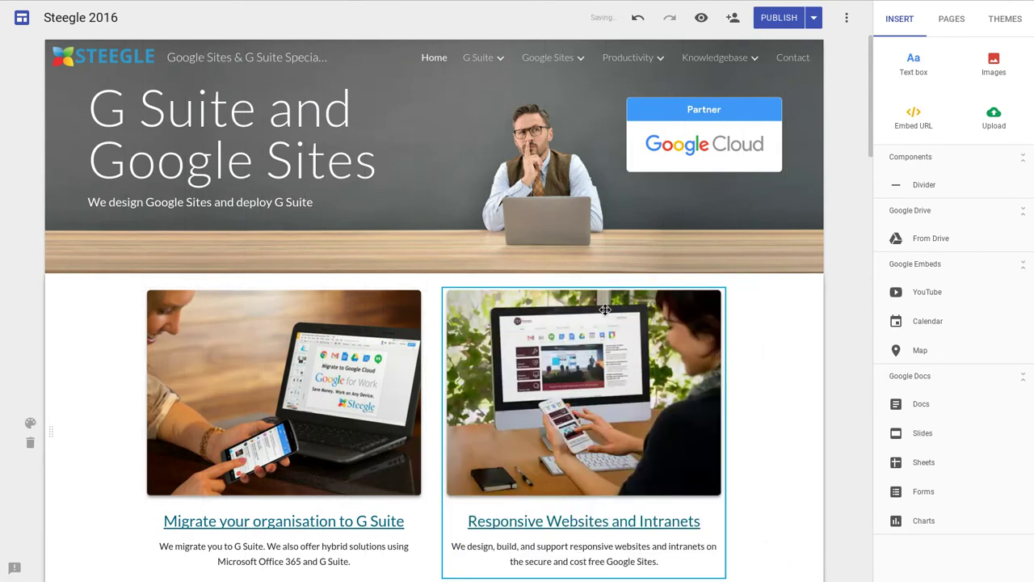
click(701, 18)
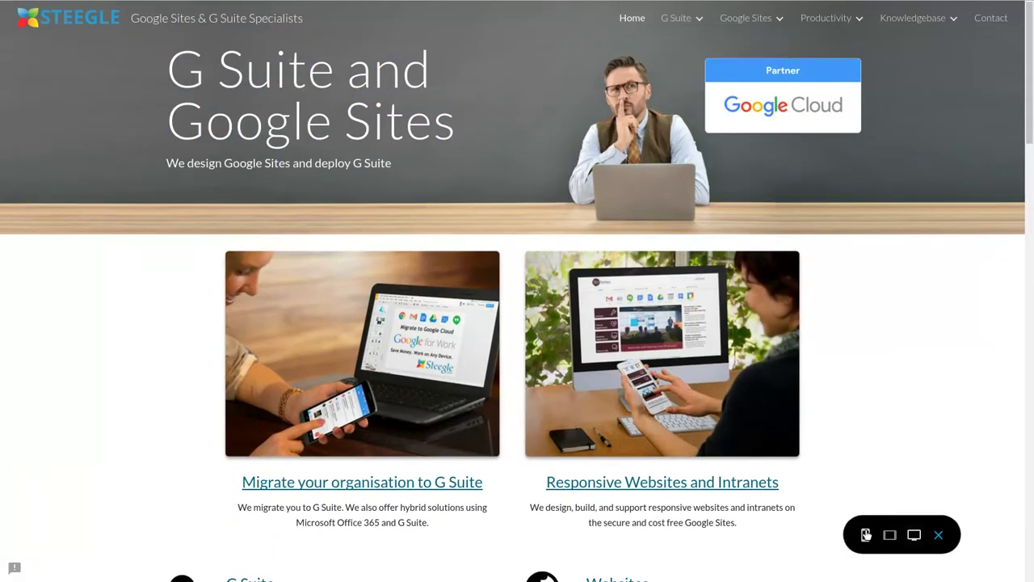
click(865, 533)
scroll(590, 195, down, 2)
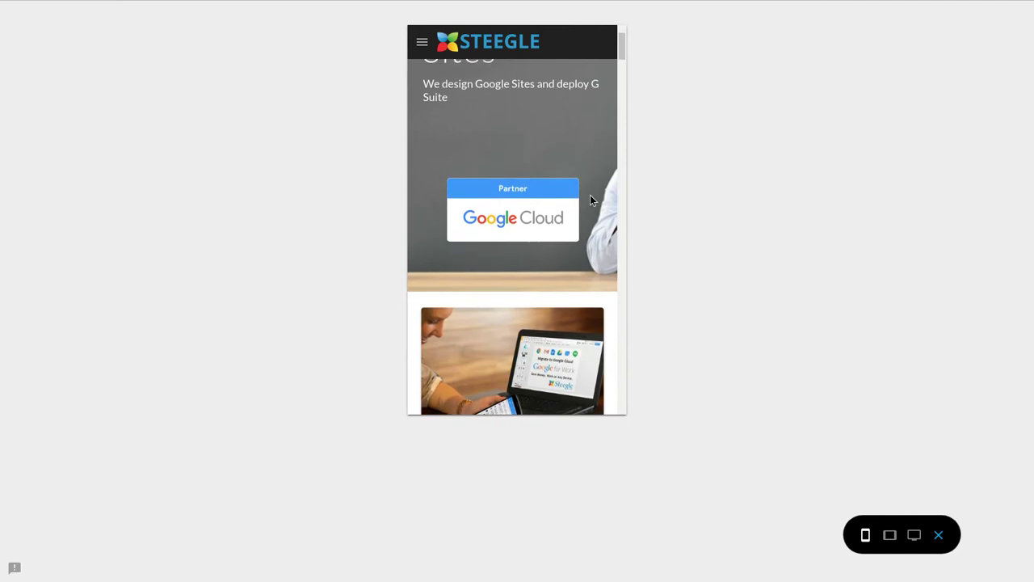
scroll(589, 195, down, 6)
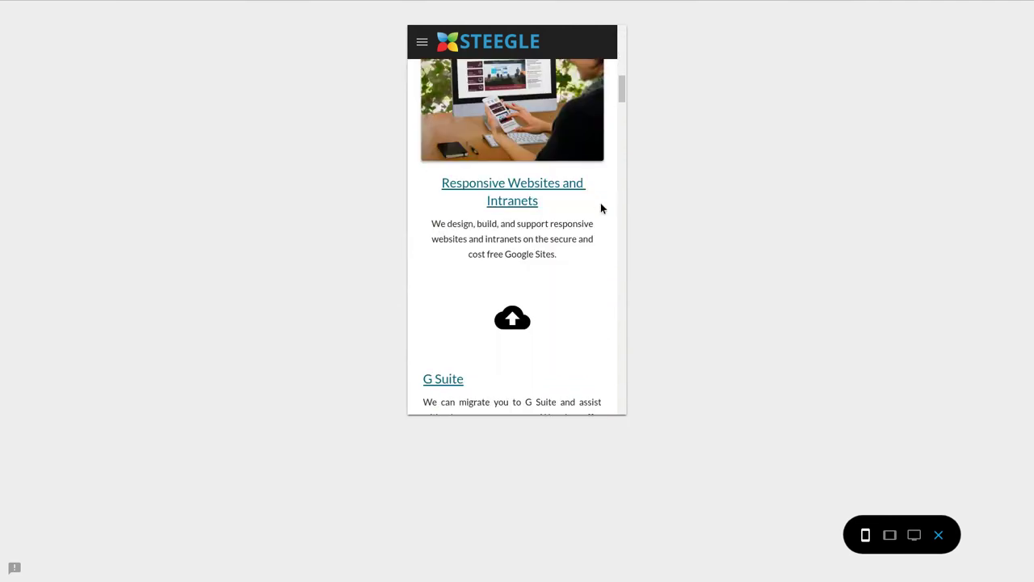
click(938, 535)
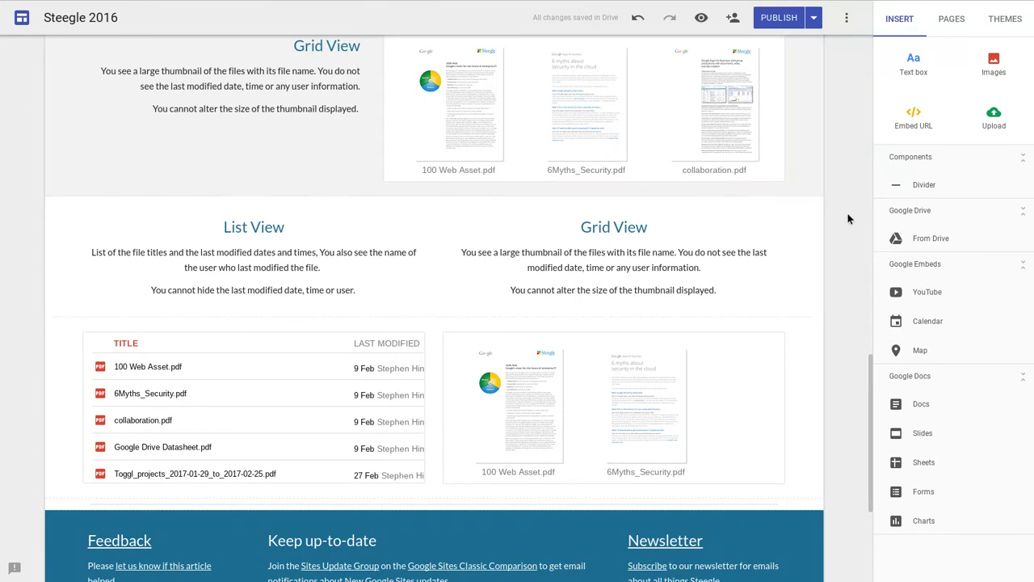
- Scroll to the List View and Grid View embeds and preview the Upload Files page
scroll(849, 218, down, 2)
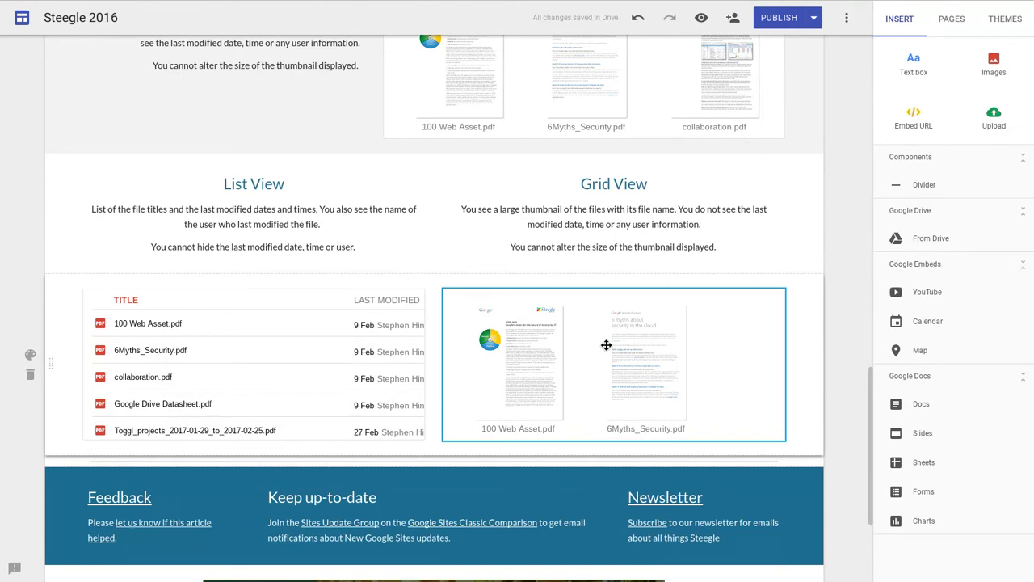
click(701, 18)
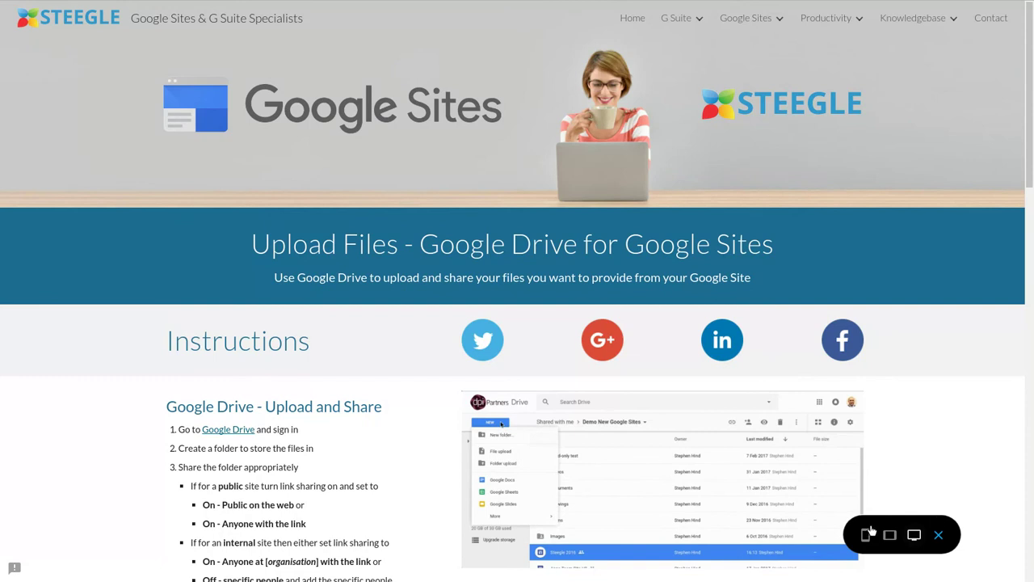
- Scroll through the Upload Files page at phone width, then exit the preview
click(866, 534)
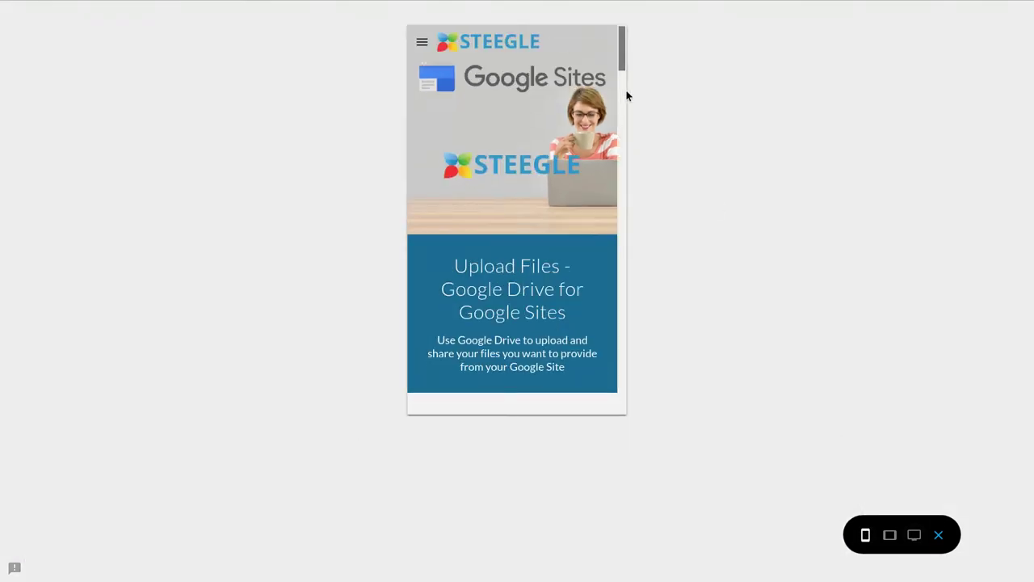
drag(627, 96, 626, 356)
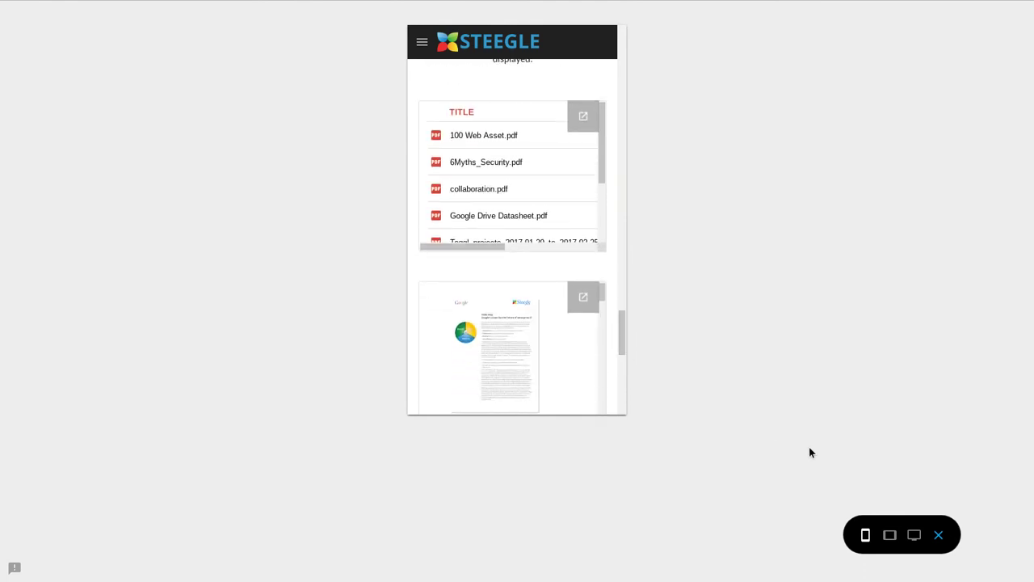
click(939, 536)
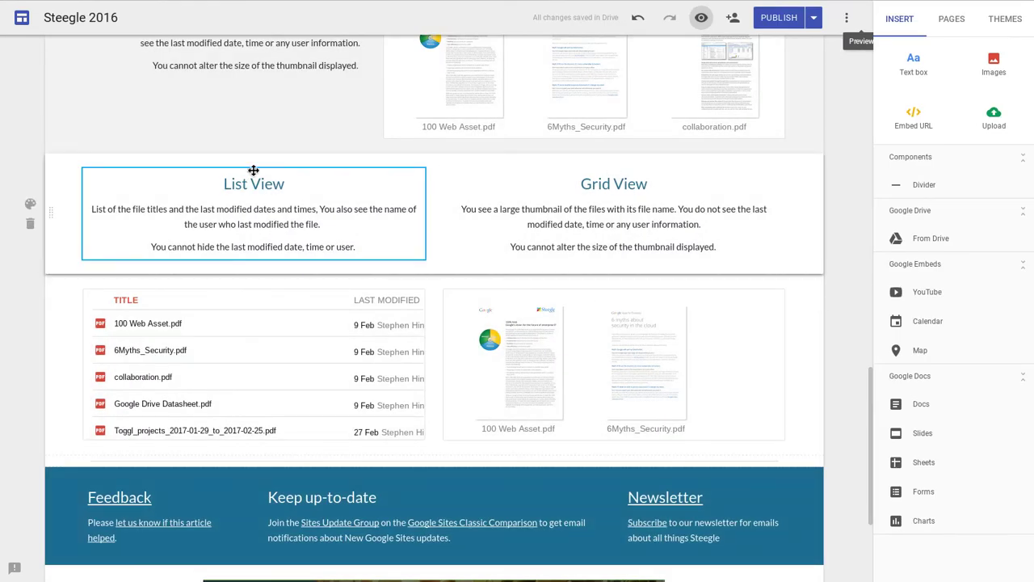
- Stack the List View text onto the file list embed and Grid View text onto the thumbnail embed, then preview
drag(253, 171, 178, 304)
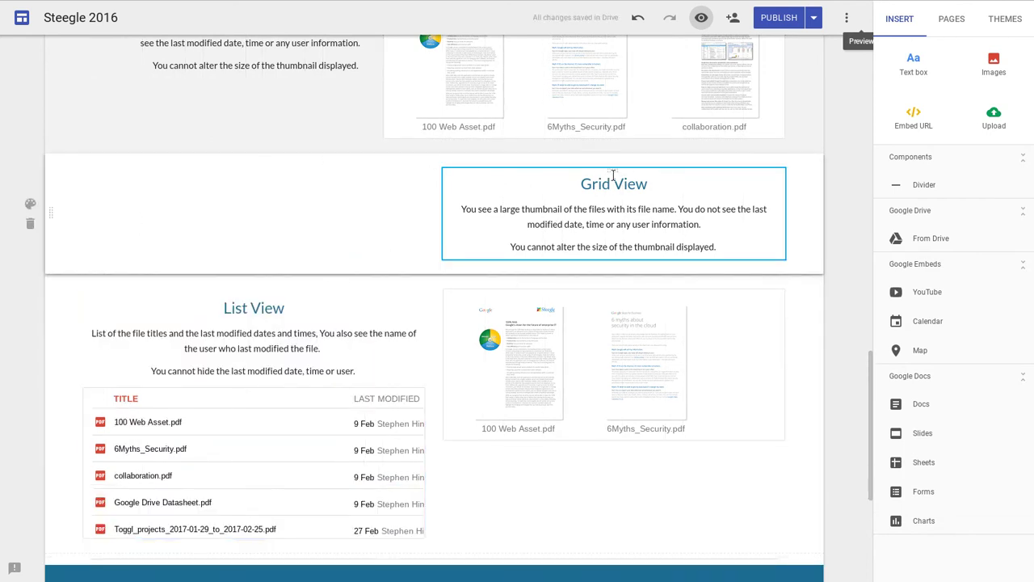
drag(611, 169, 584, 303)
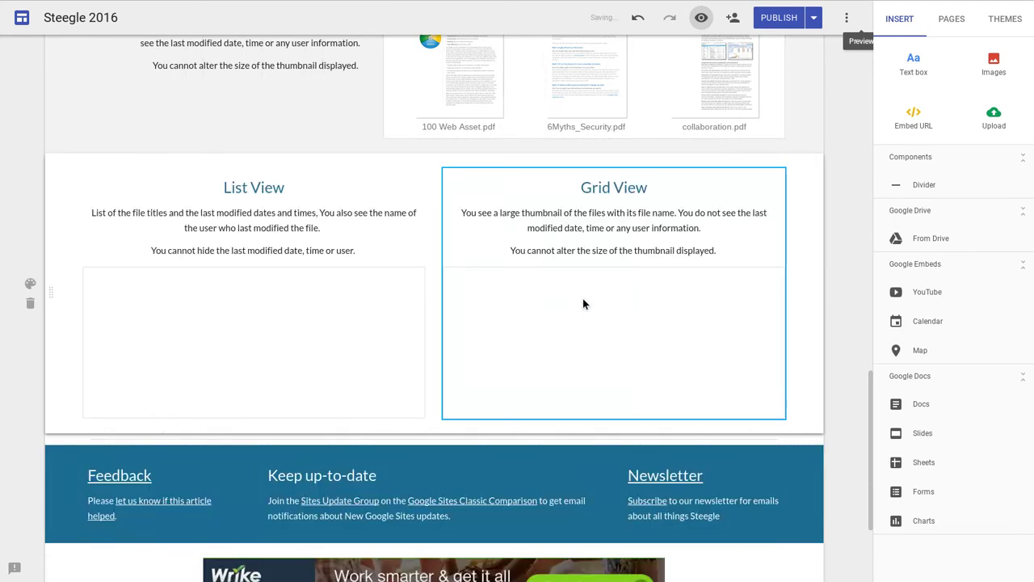
click(701, 17)
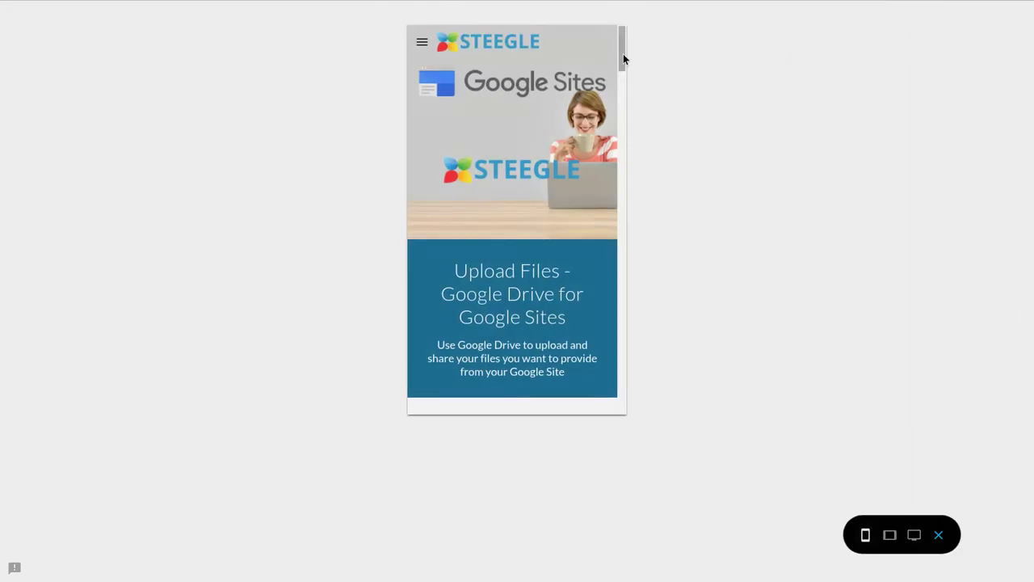
- Scroll the phone preview to confirm each view description sits above its Drive embed
drag(623, 54, 624, 343)
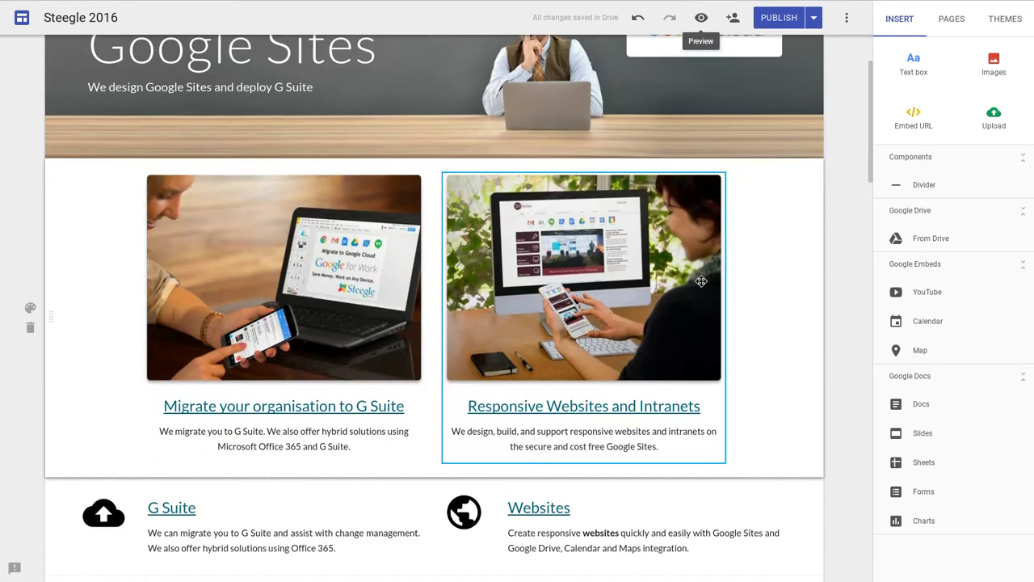
scroll(700, 289, down, 1)
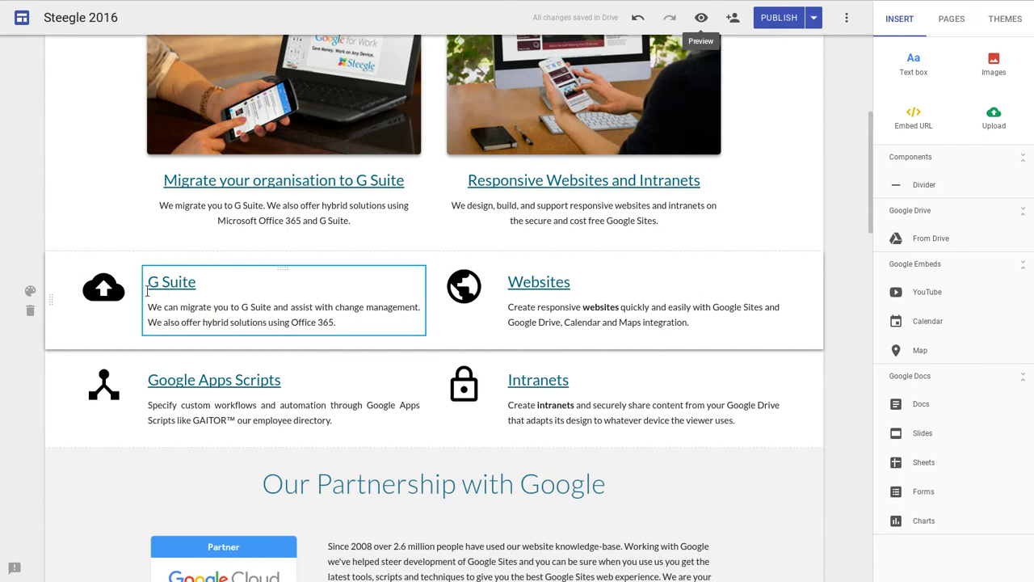
- Group the cloud icon above the G Suite text and the globe icon above the Websites text
drag(104, 283, 185, 271)
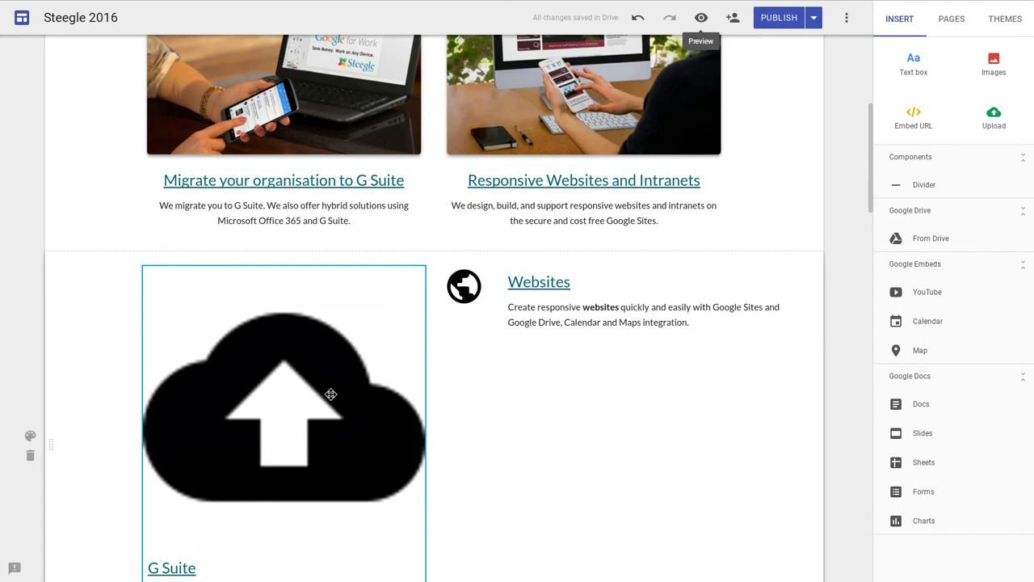
scroll(582, 441, down, 2)
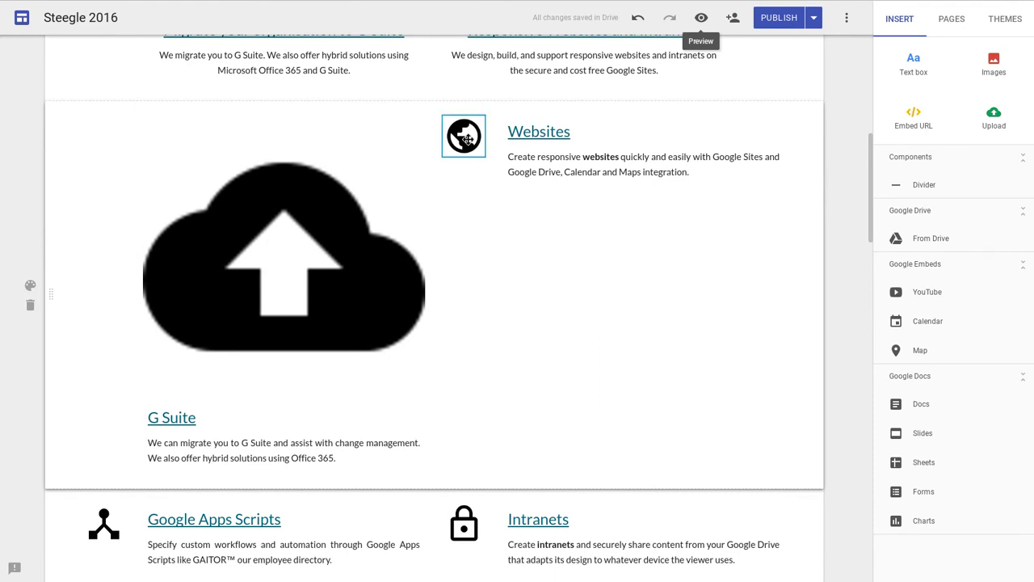
drag(467, 139, 563, 119)
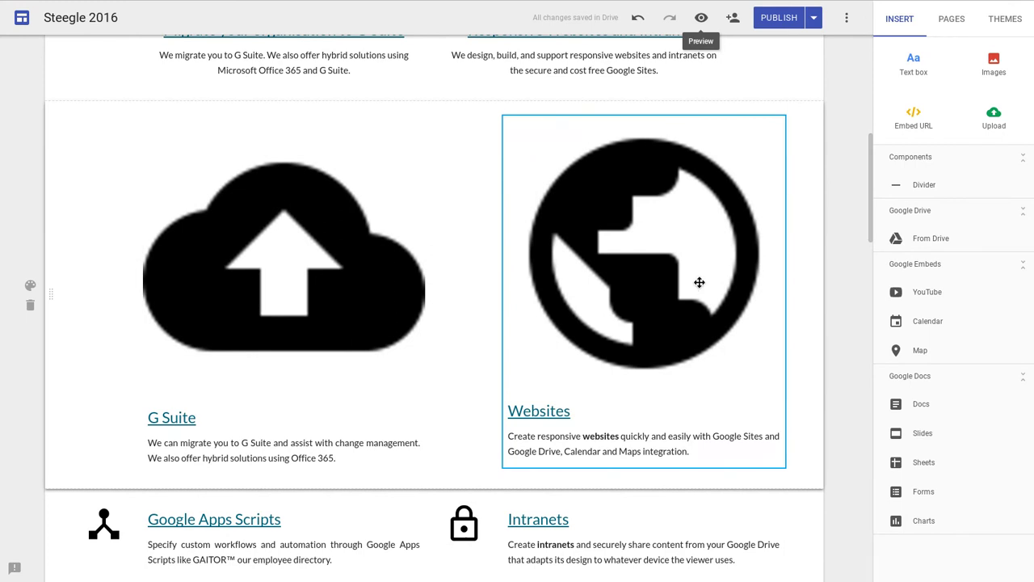
click(699, 282)
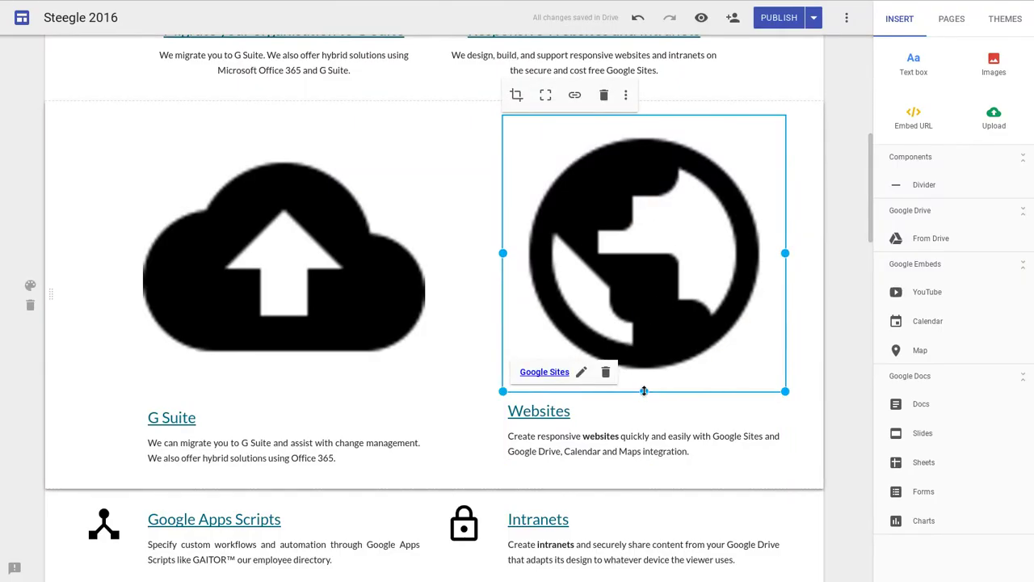
- Drag the globe image's bottom handle up to shrink it to a small icon above Websites
drag(639, 383, 644, 164)
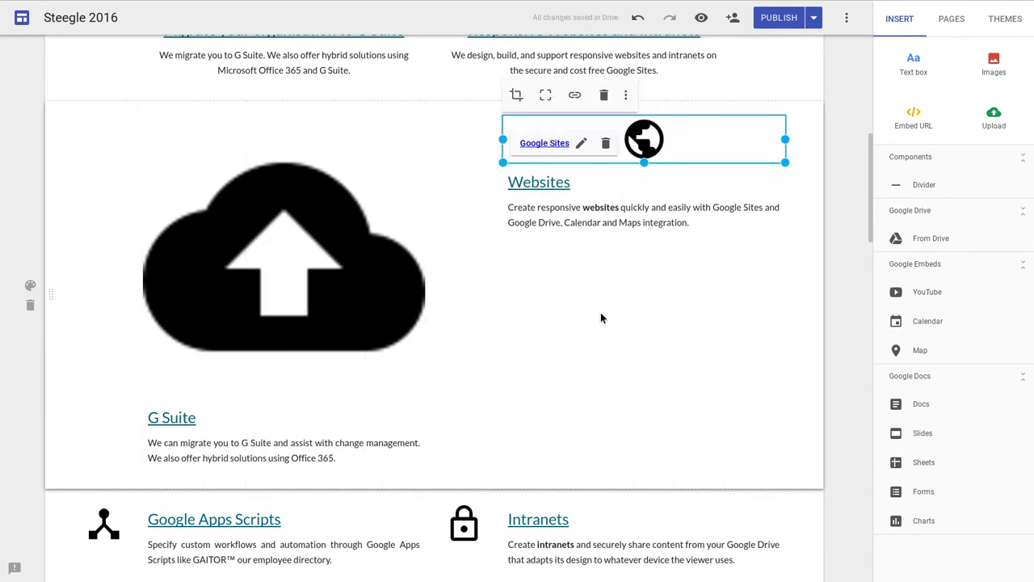
click(293, 286)
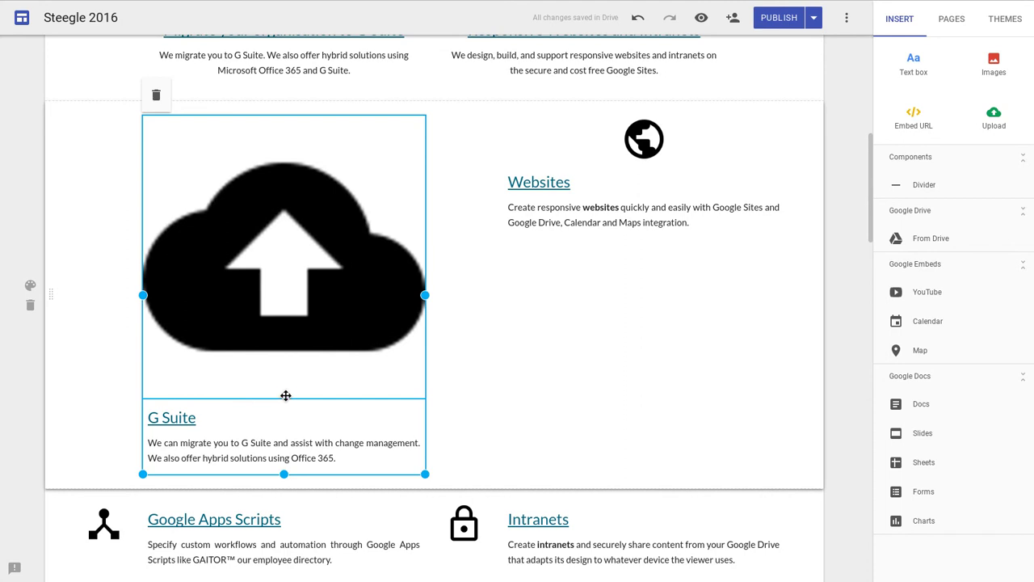
- Drag the cloud image's bottom edge up to shorten it to a band above the G Suite text
drag(284, 400, 284, 194)
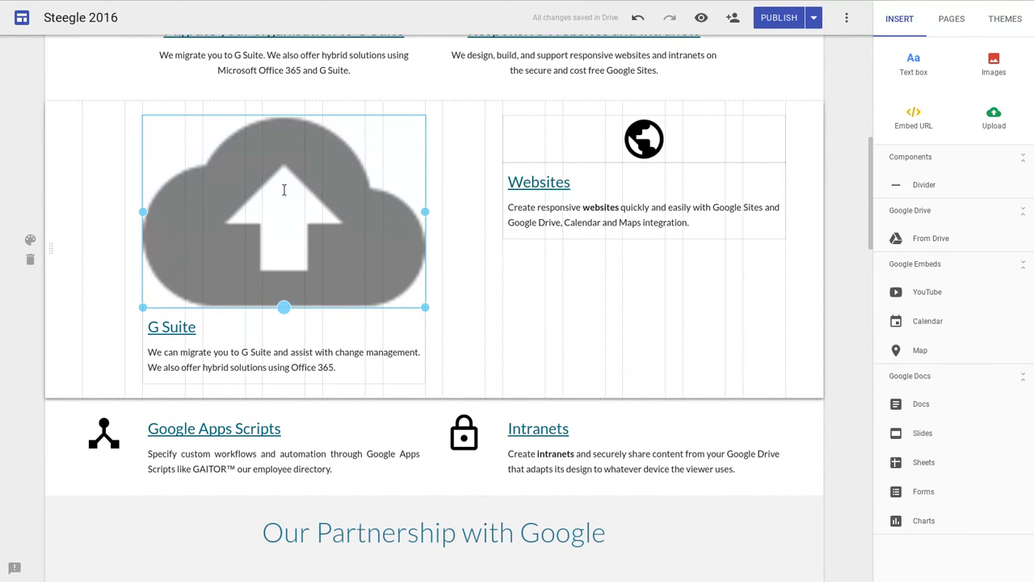
drag(283, 190, 284, 188)
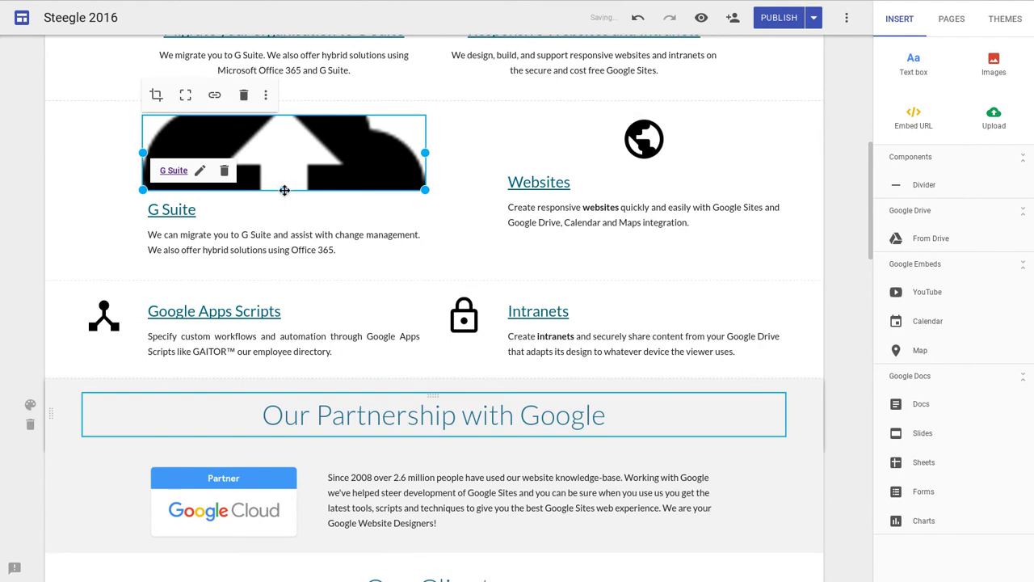